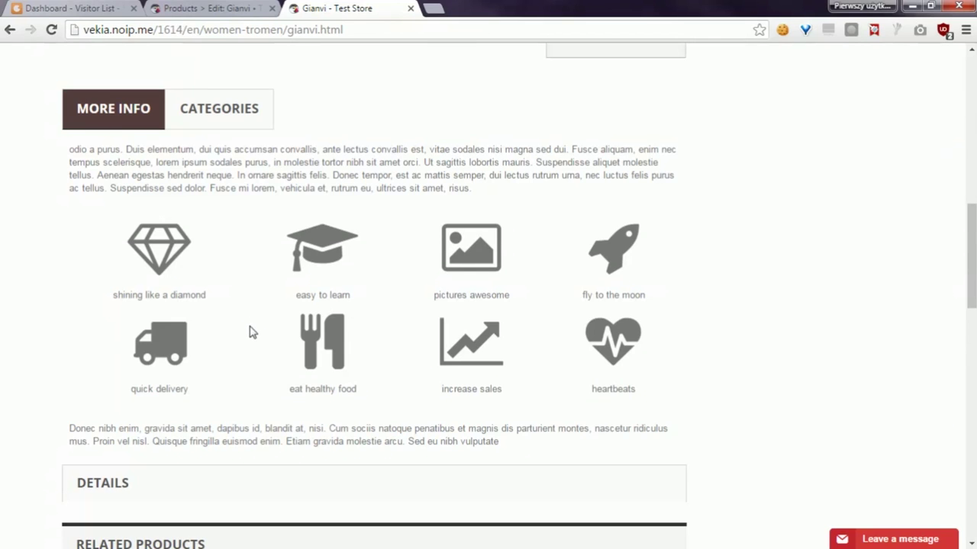
# - Go back to the Gianvi product editor in the admin back office
pyautogui.click(205, 9)
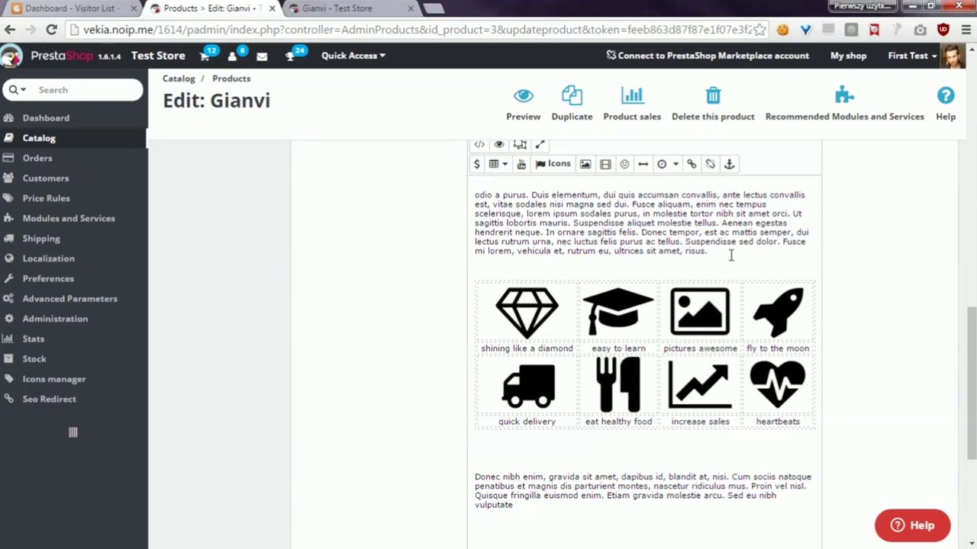
# - Add an empty line after the first description paragraph, above the icon grid
pyautogui.click(730, 255)
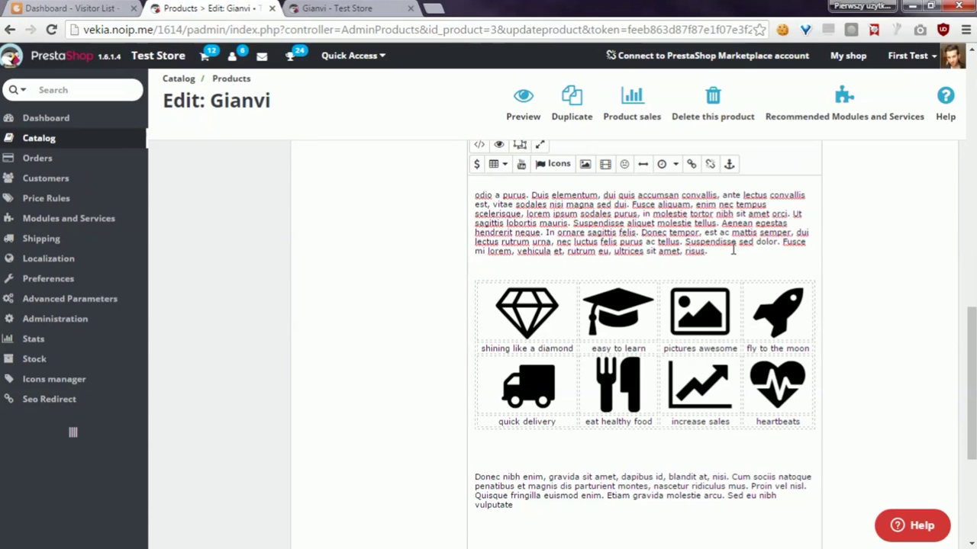
pyautogui.press('Return')
pyautogui.press('Return')
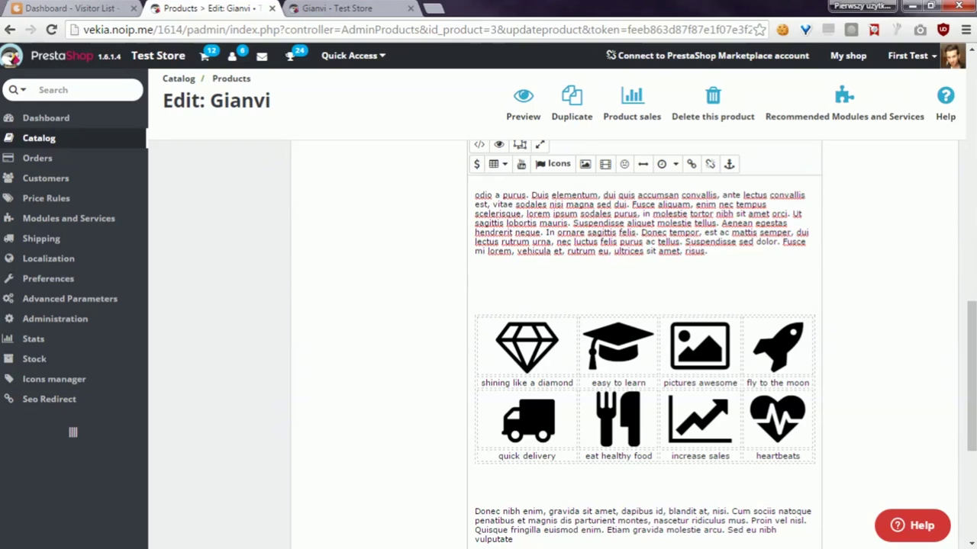
pyautogui.click(496, 164)
pyautogui.moveTo(532, 190)
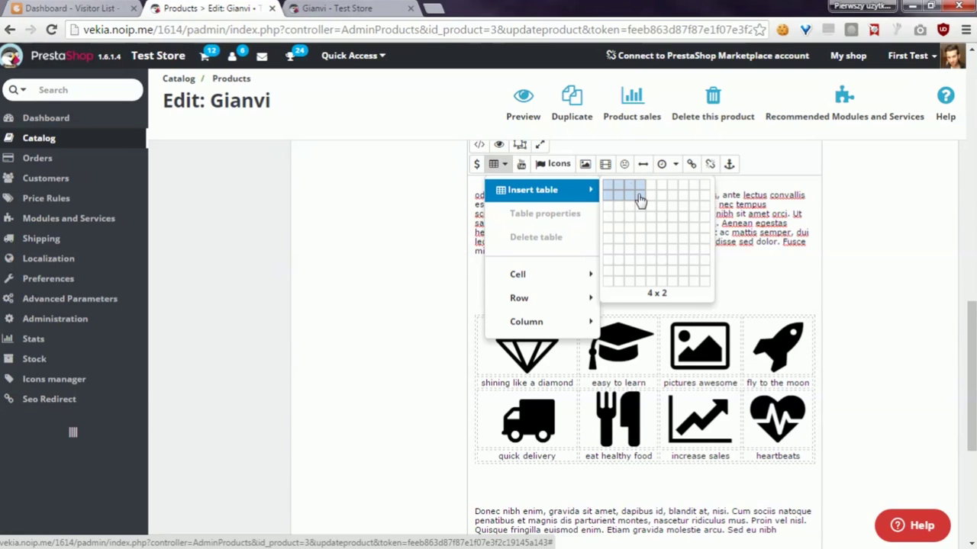
# - Insert a 4x2 table there and set its width to 100% in Table properties
pyautogui.click(639, 198)
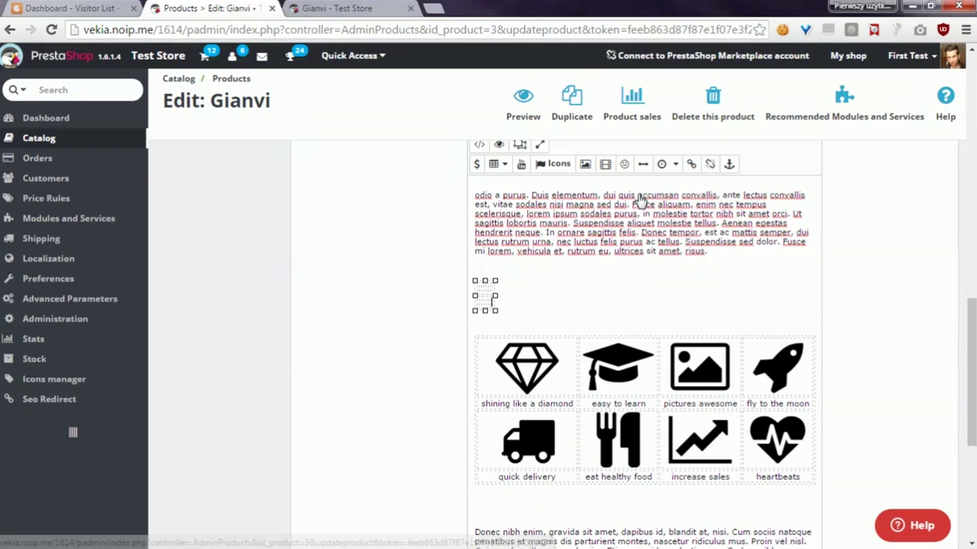
pyautogui.click(496, 164)
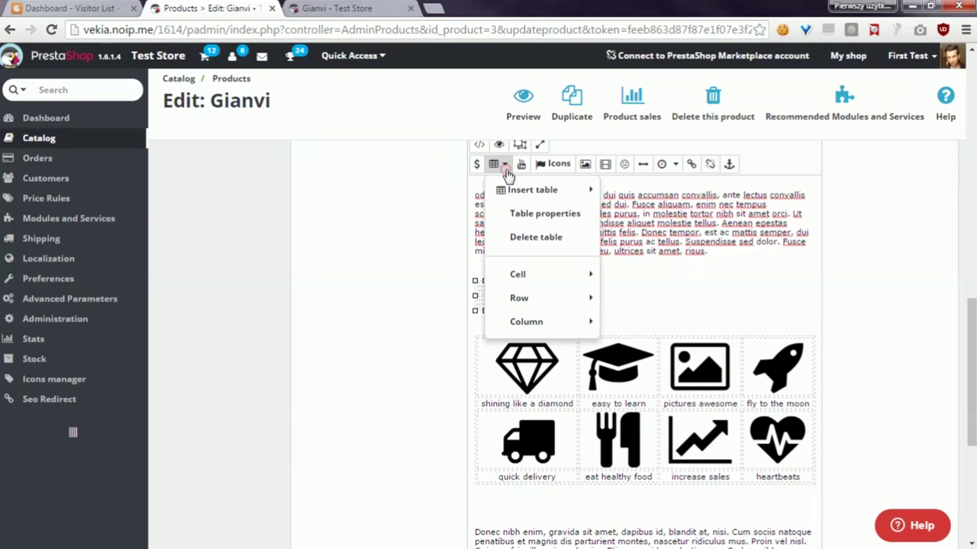
pyautogui.click(538, 214)
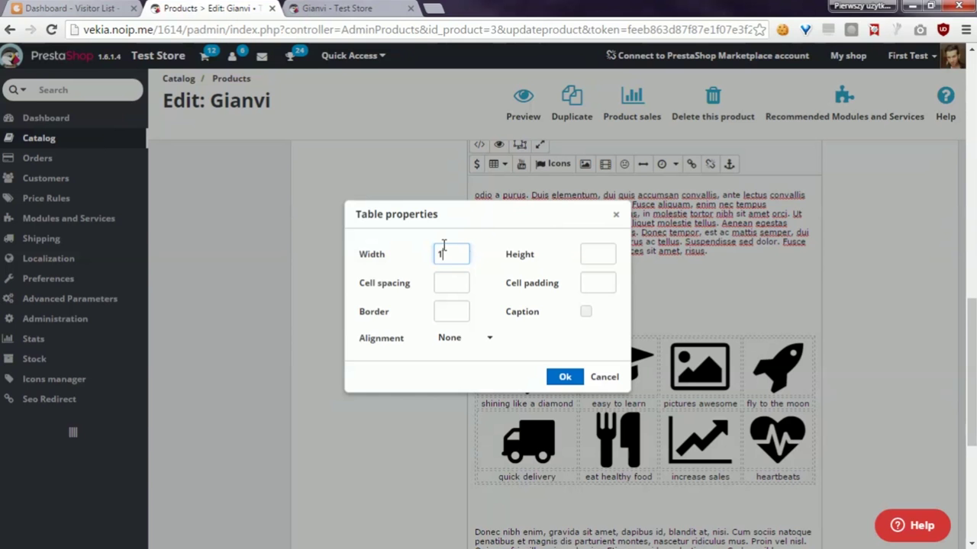
pyautogui.click(564, 377)
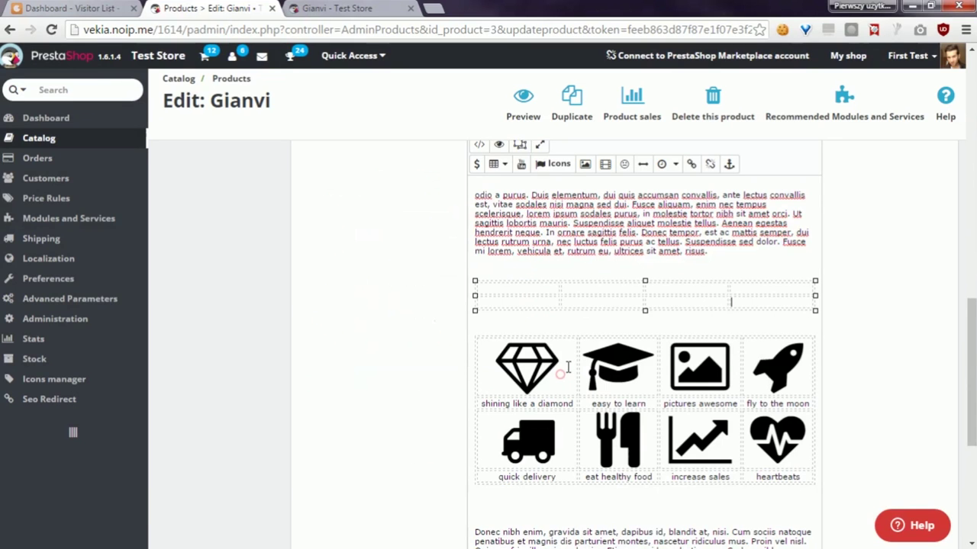
# - Insert an icon from the Icons dialog into the first cell of the new table
pyautogui.click(533, 290)
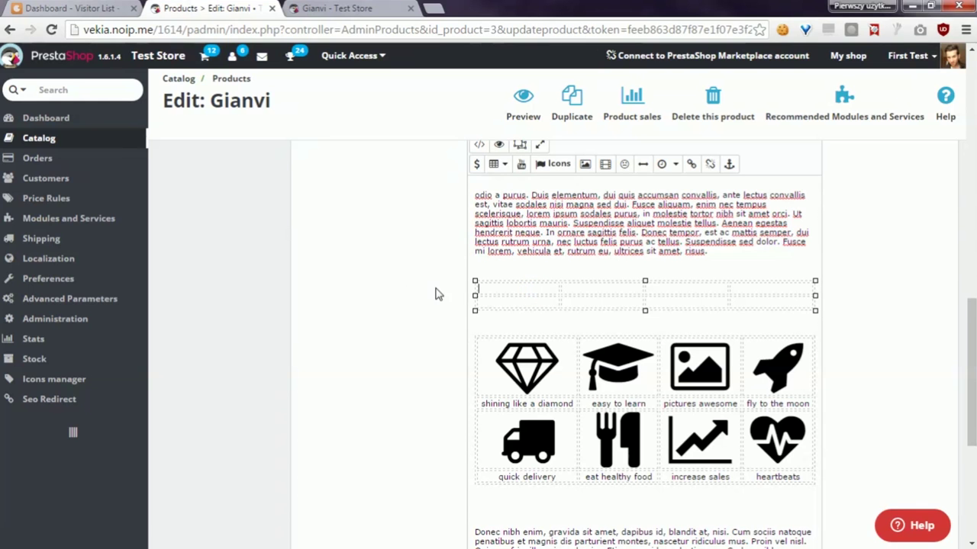
pyautogui.scroll(1, 960, 280)
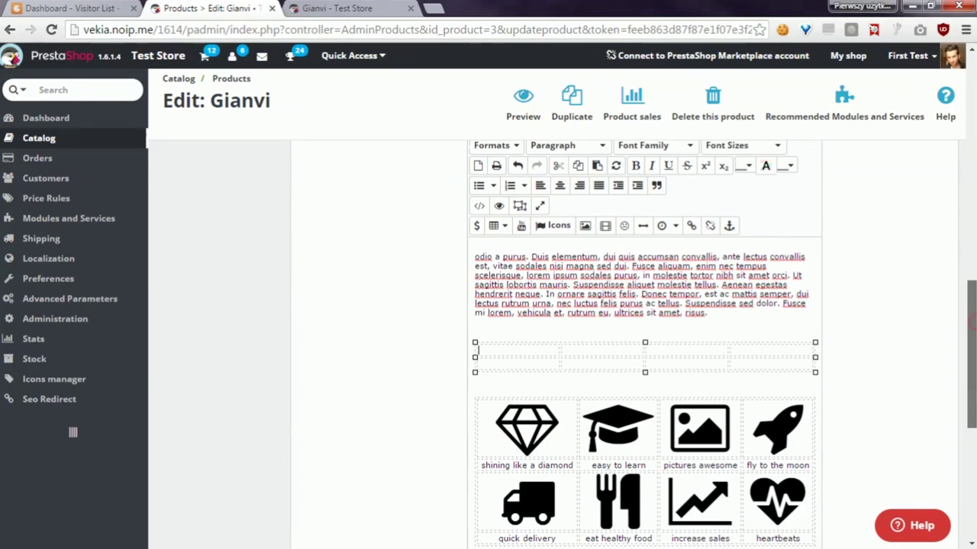
pyautogui.click(561, 227)
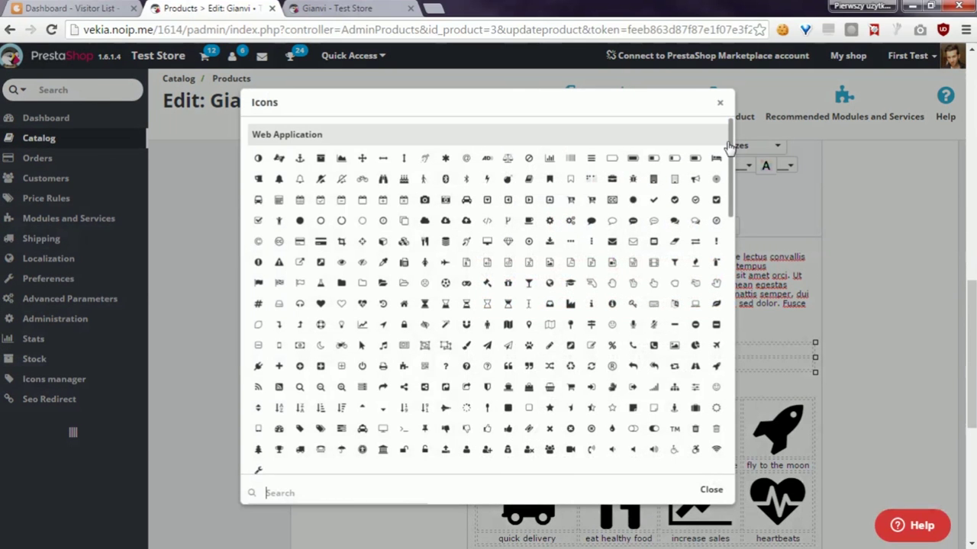
pyautogui.scroll(-5, 730, 145)
pyautogui.scroll(-2, 717, 272)
pyautogui.scroll(10, 717, 273)
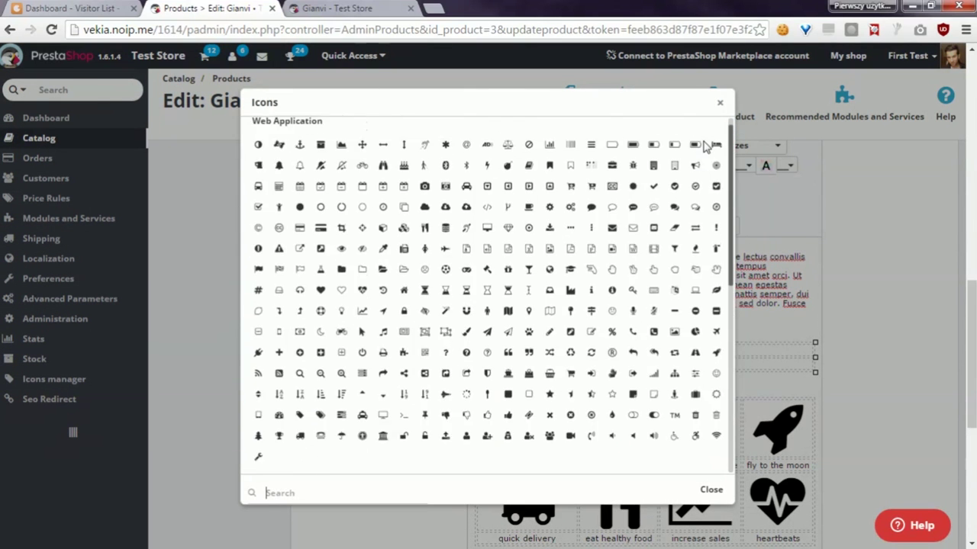
pyautogui.click(404, 241)
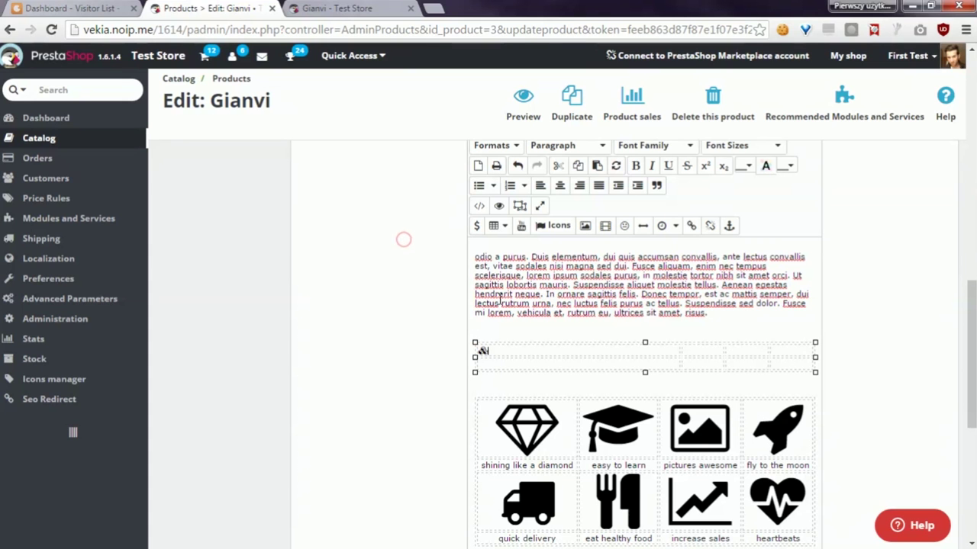
# - Insert icons into the second, third and fourth cells of the first row
pyautogui.click(698, 347)
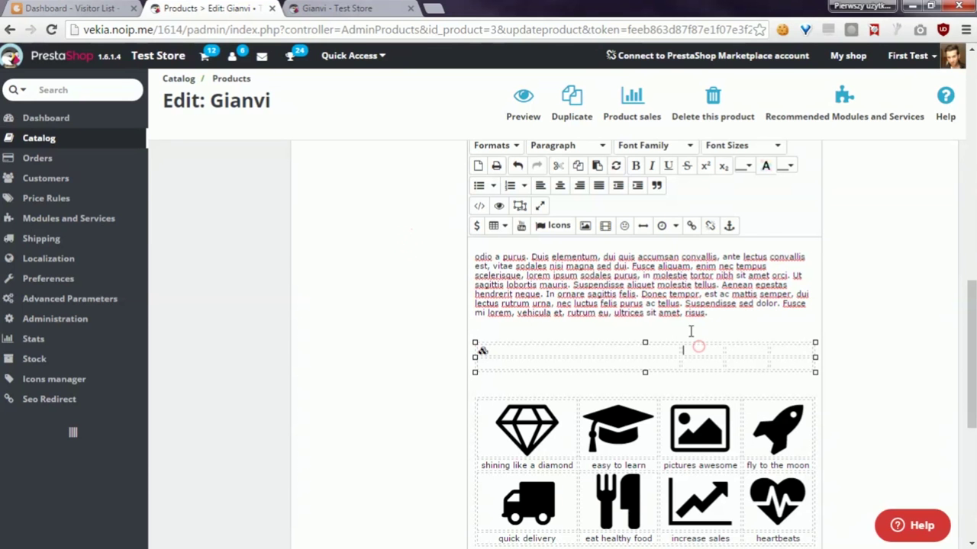
pyautogui.click(559, 226)
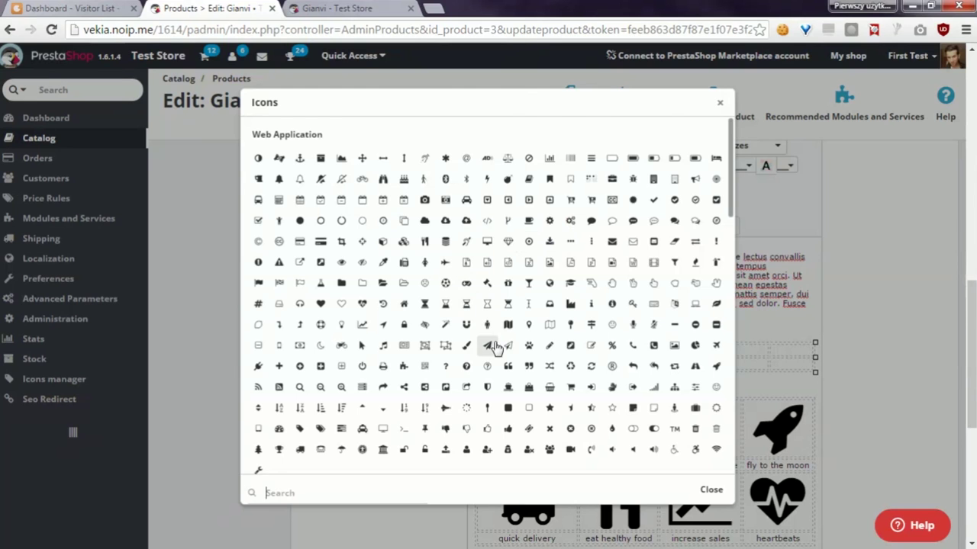
pyautogui.click(510, 346)
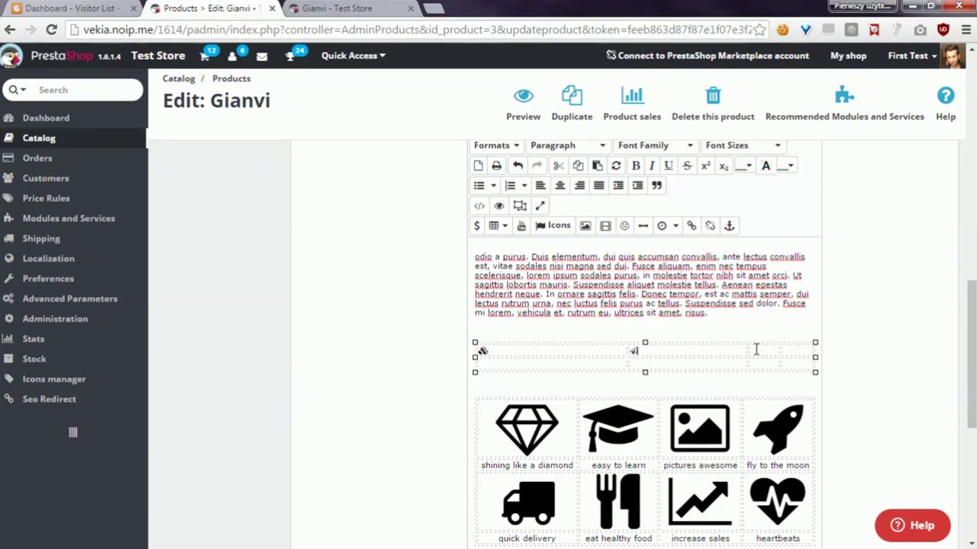
pyautogui.click(557, 227)
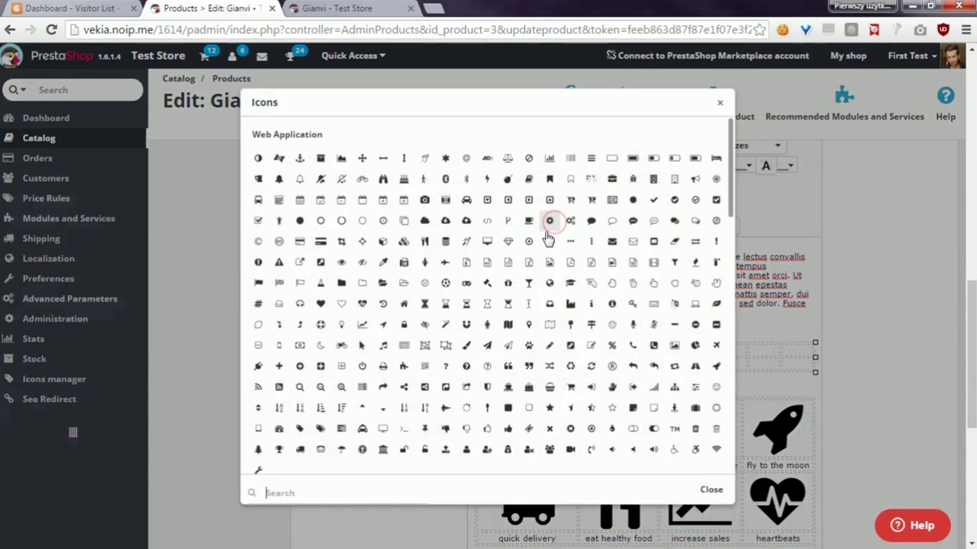
pyautogui.click(447, 305)
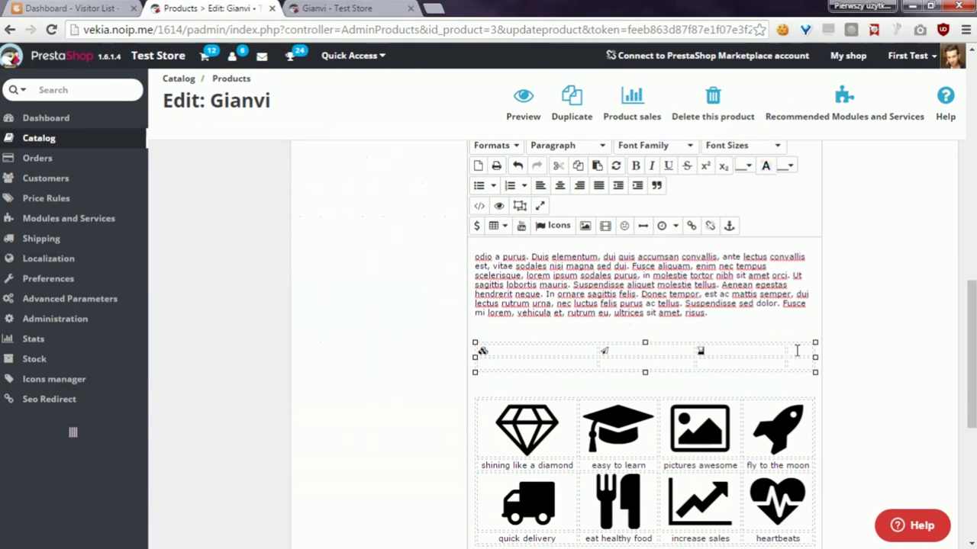
pyautogui.click(557, 226)
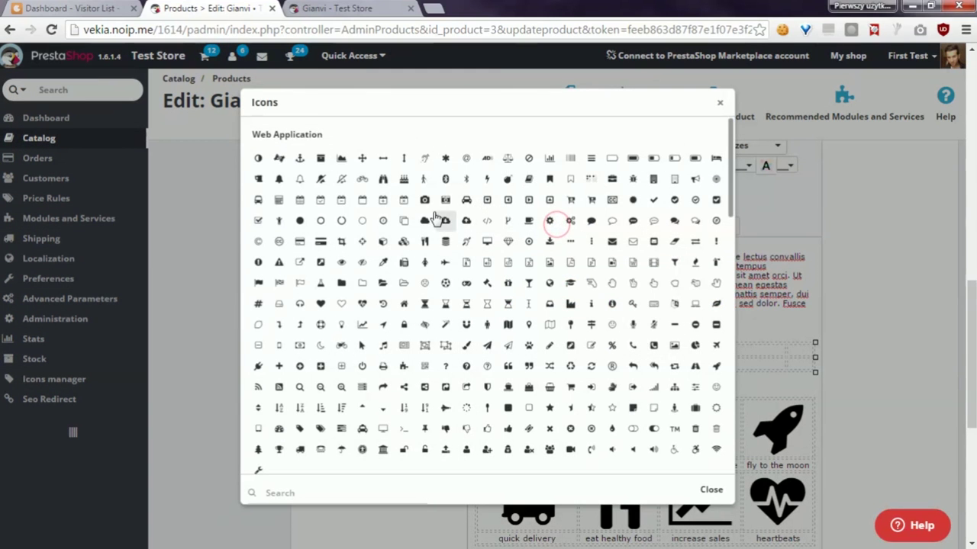
pyautogui.scroll(-1, 359, 240)
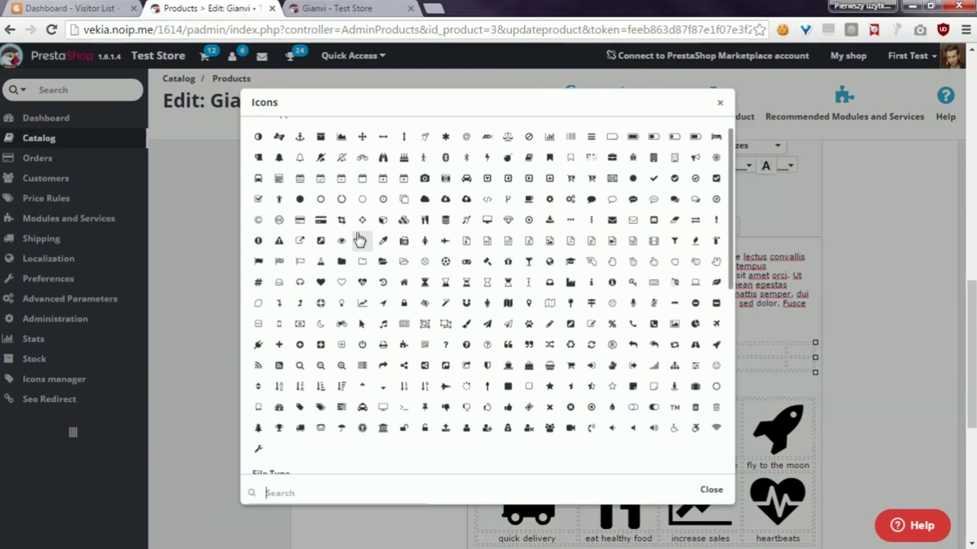
pyautogui.click(345, 408)
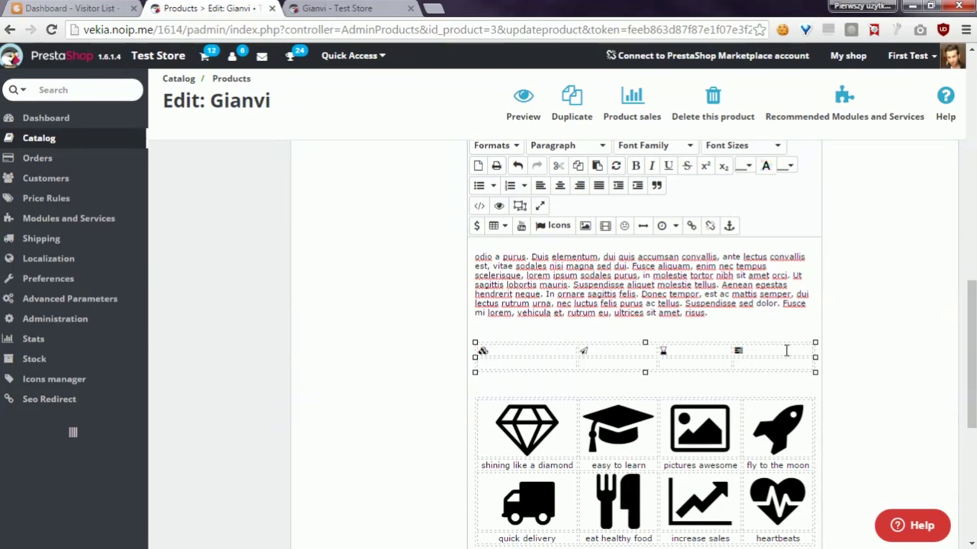
# - Make the four icons 58pt and centre-aligned in their cells
pyautogui.moveTo(797, 350); pyautogui.dragTo(478, 350)
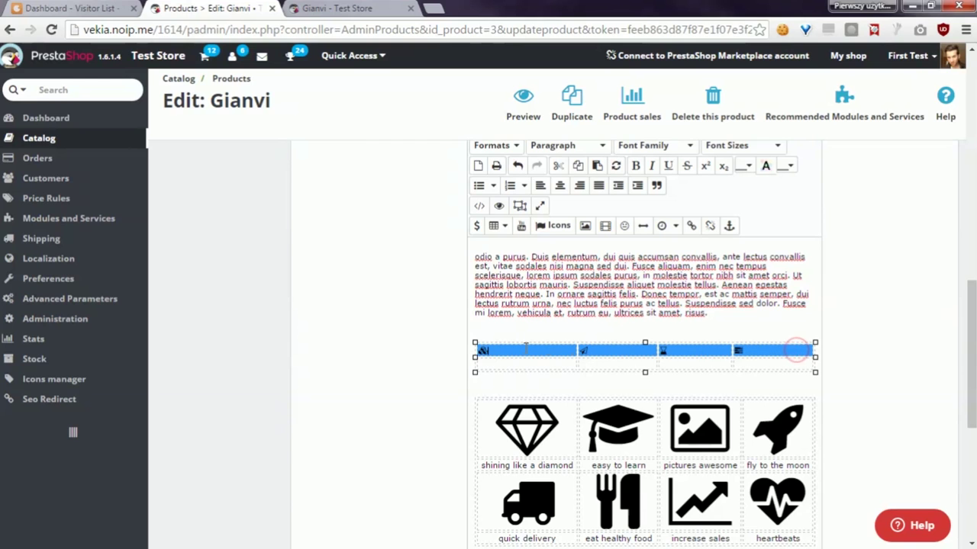
pyautogui.click(776, 146)
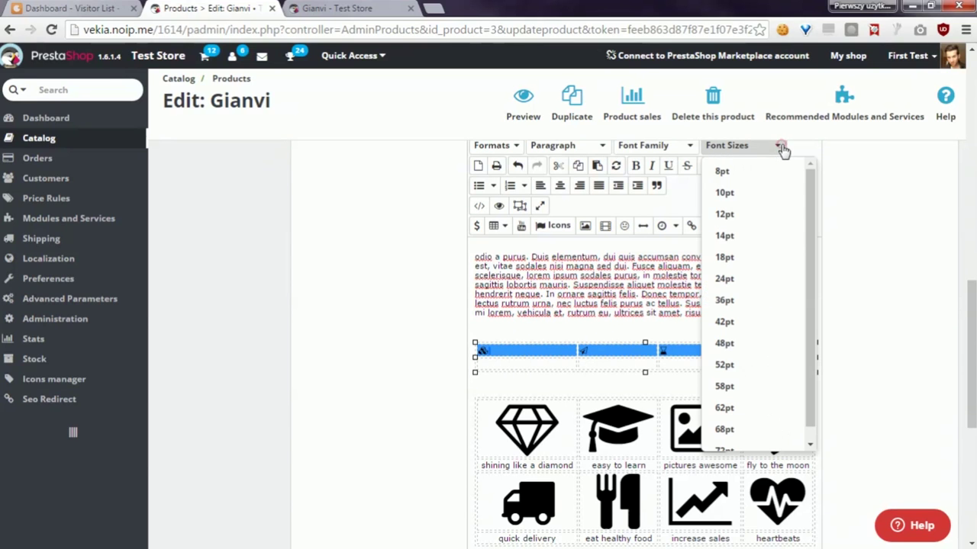
pyautogui.click(747, 387)
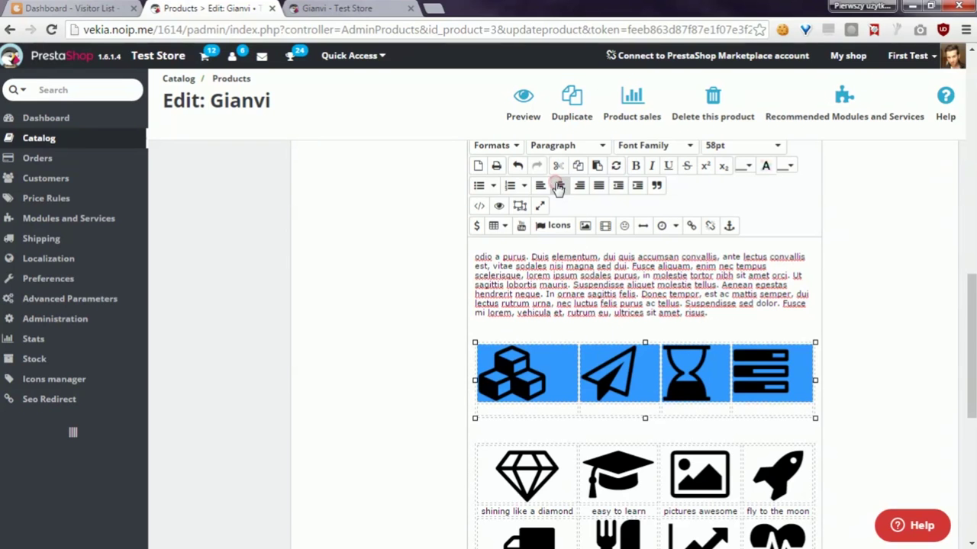
pyautogui.click(559, 187)
pyautogui.click(543, 405)
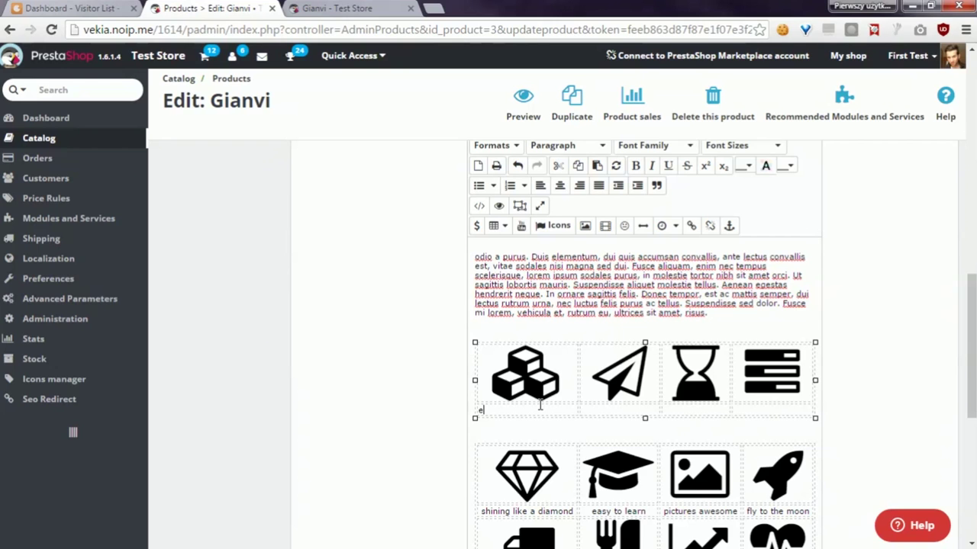
# - Type captions under the icons, ending with 'define a settings' under the fourth
pyautogui.write('is is an')
pyautogui.write('icon')
pyautogui.write('flying high')
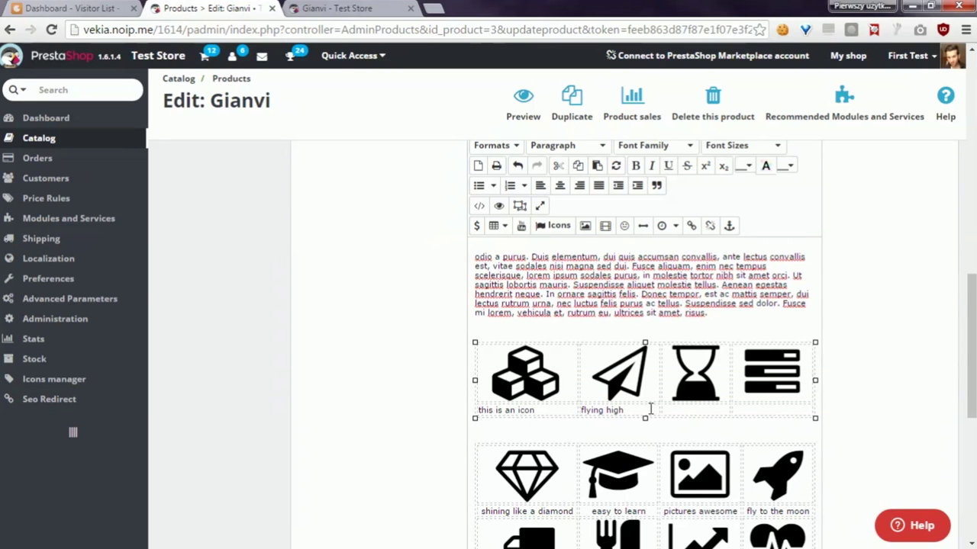
pyautogui.write('count a')
pyautogui.write(' time')
pyautogui.click(752, 411)
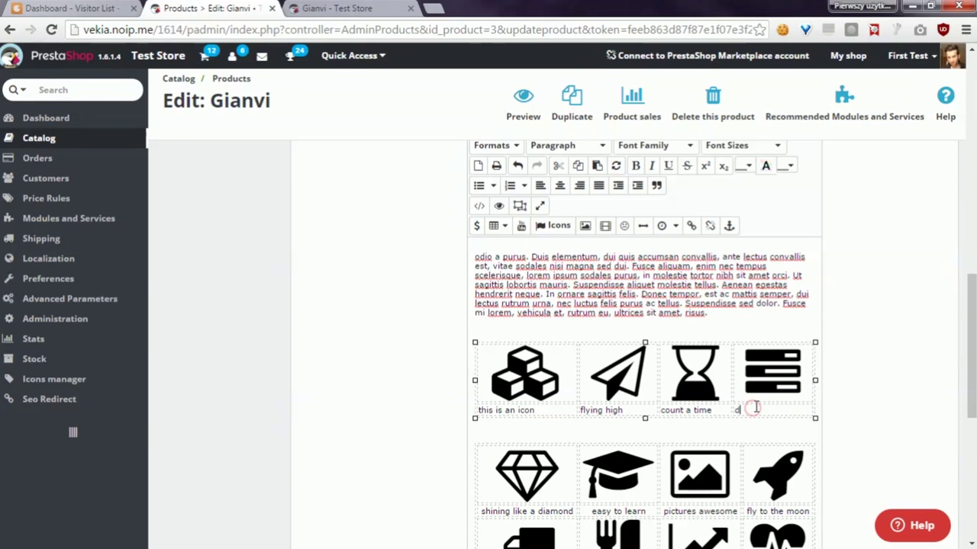
pyautogui.write('define a se')
pyautogui.write('ttings')
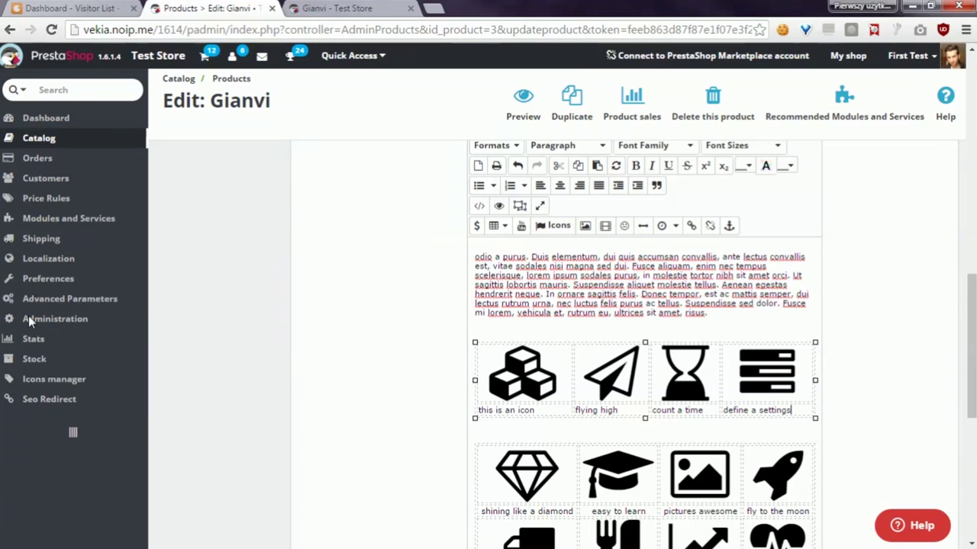
pyautogui.tripleClick(795, 410)
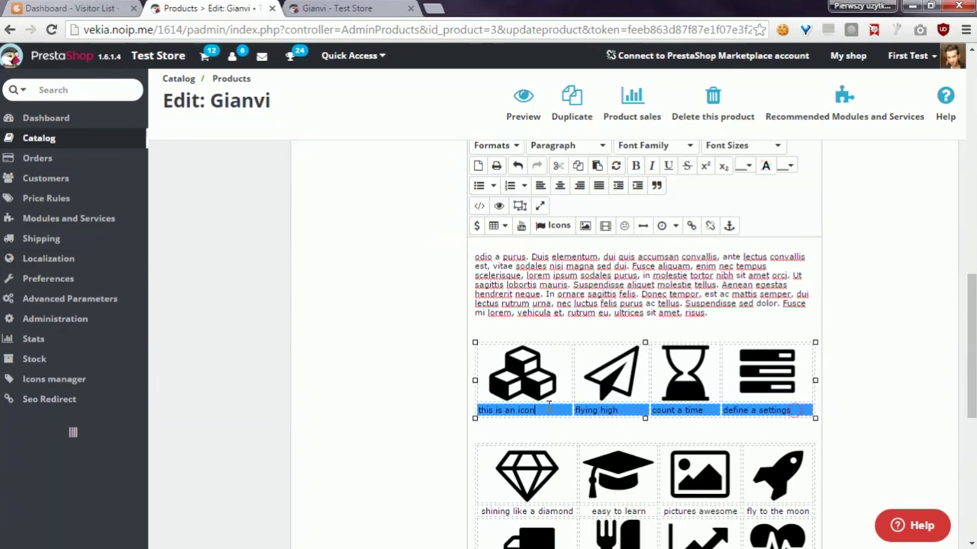
# - Centre the four captions and colour the enlarged icon row red
pyautogui.click(563, 185)
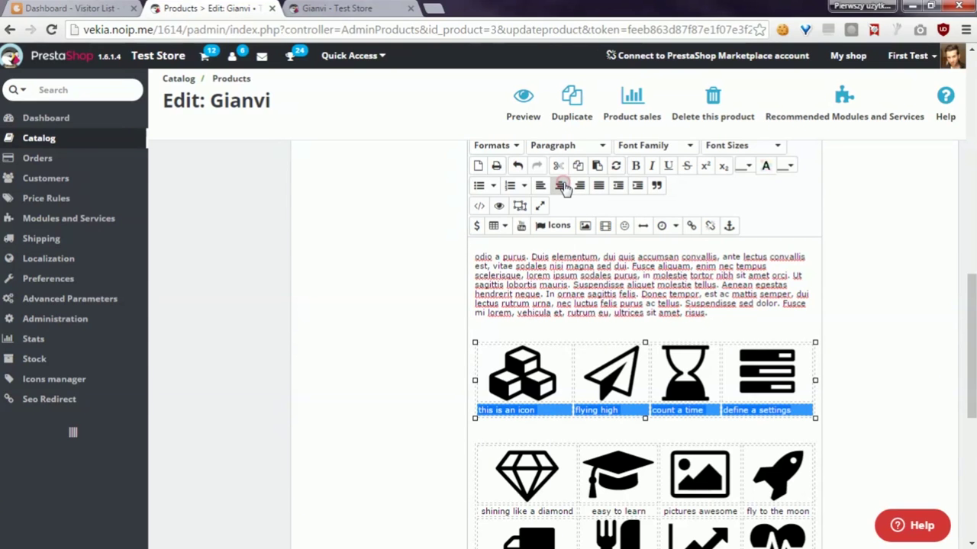
pyautogui.click(861, 398)
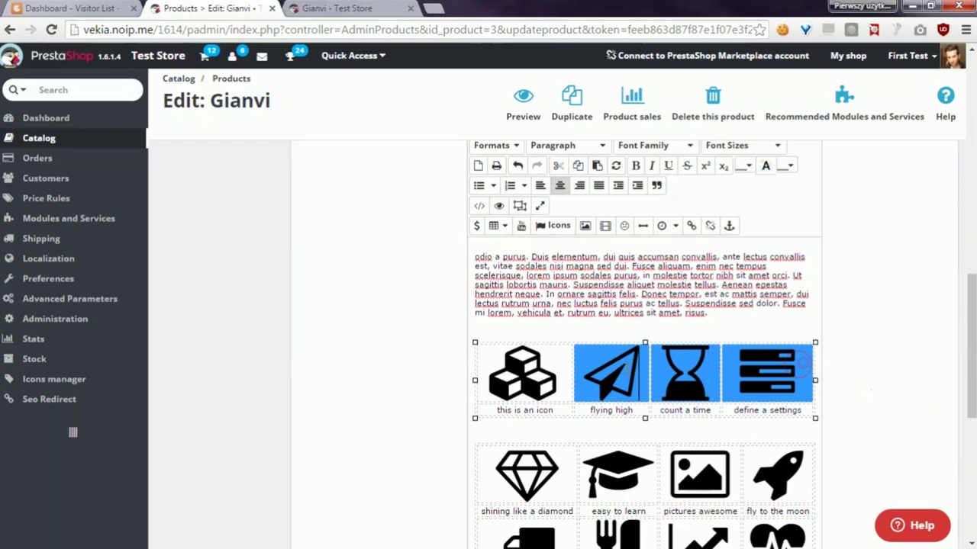
pyautogui.moveTo(803, 364); pyautogui.dragTo(539, 366)
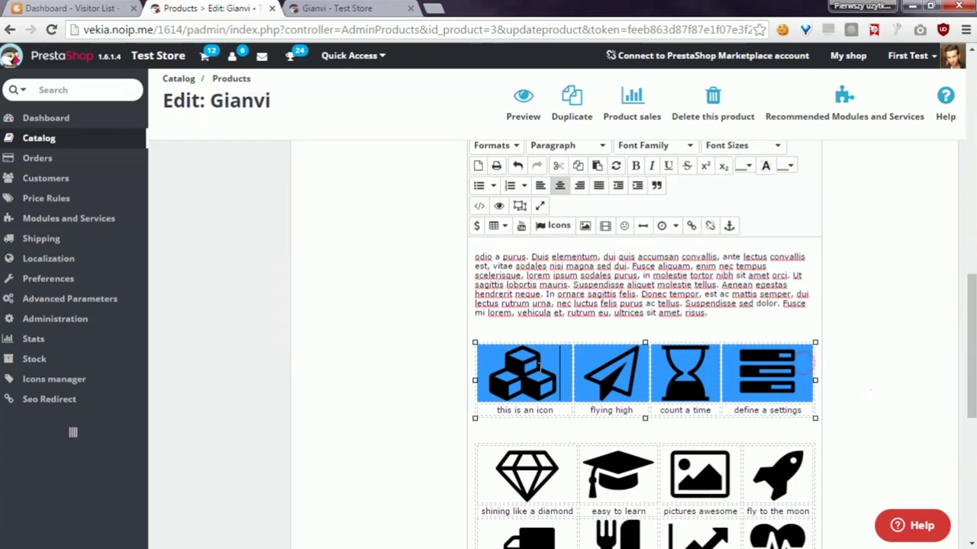
pyautogui.click(752, 167)
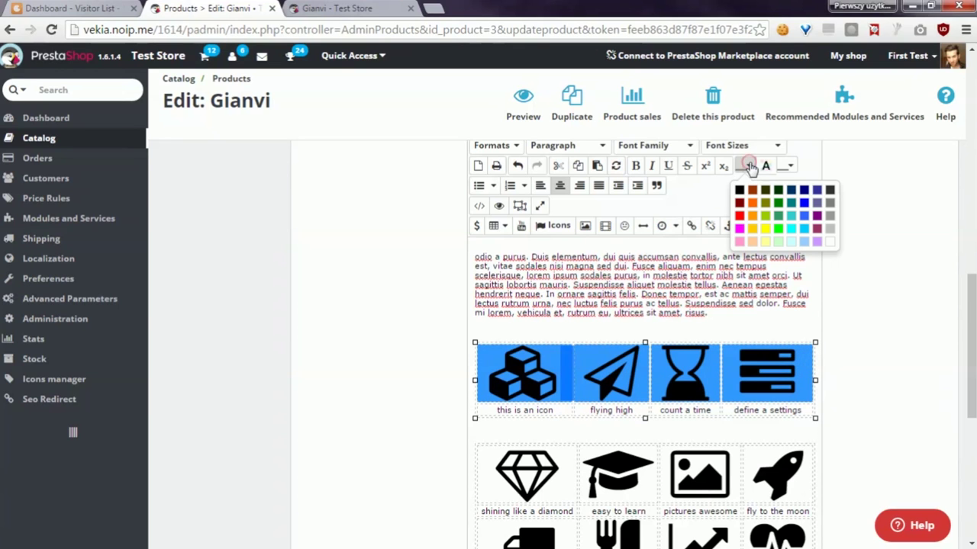
pyautogui.click(739, 217)
pyautogui.click(712, 349)
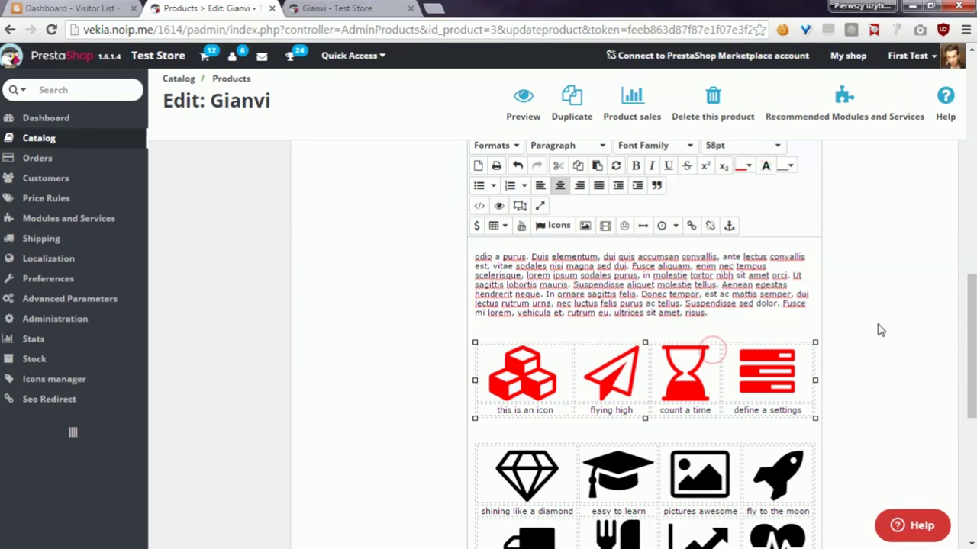
pyautogui.scroll(-10, 973, 308)
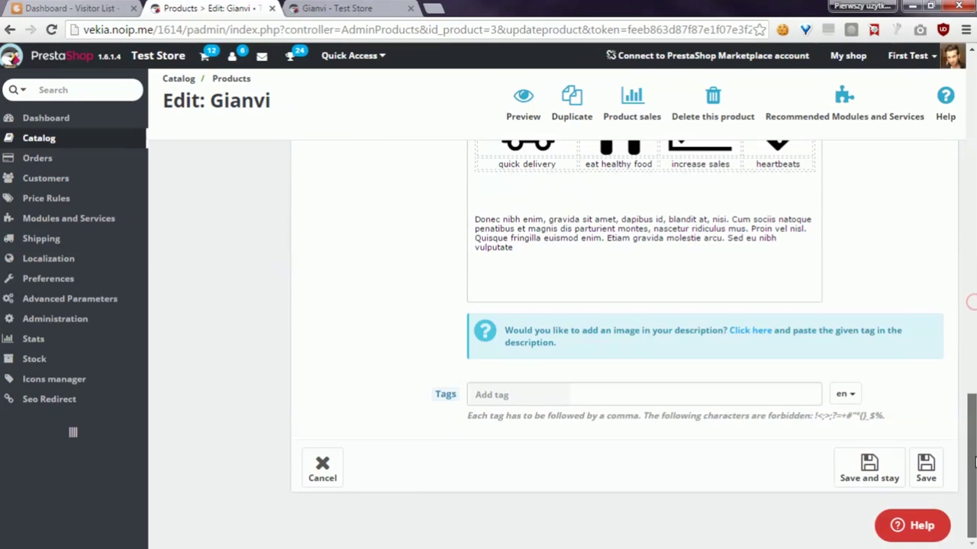
# - Save the product and reload the storefront Gianvi page to show the red captioned icons
pyautogui.click(870, 465)
pyautogui.click(326, 9)
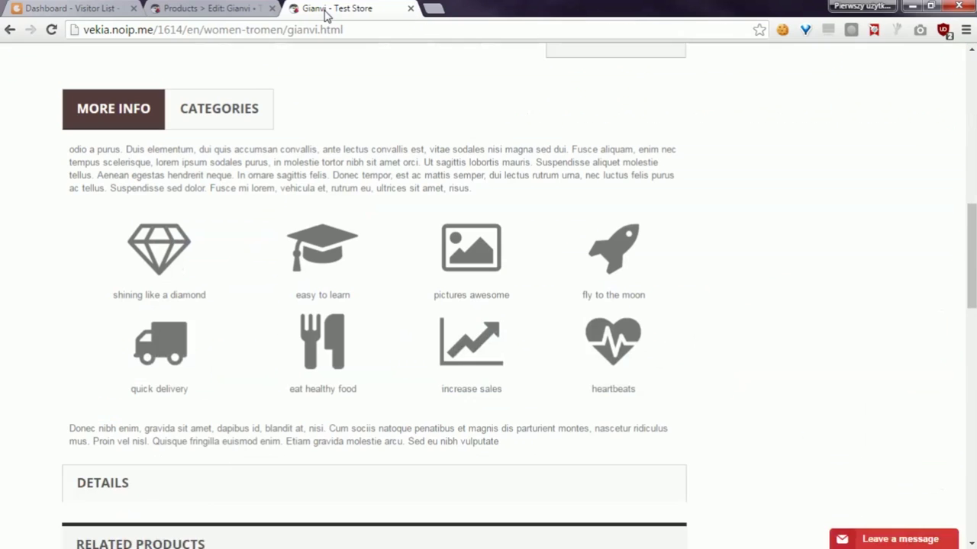
pyautogui.click(51, 30)
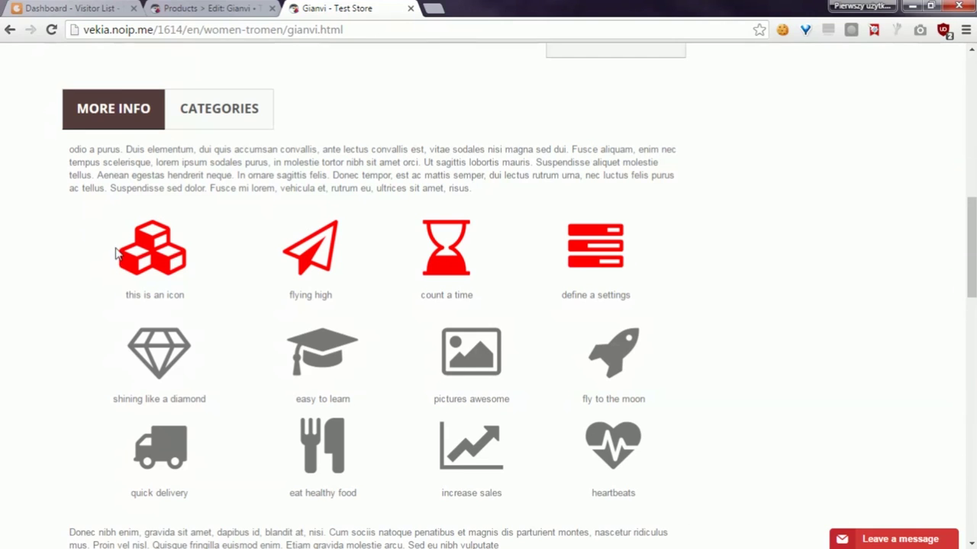
pyautogui.click(74, 256)
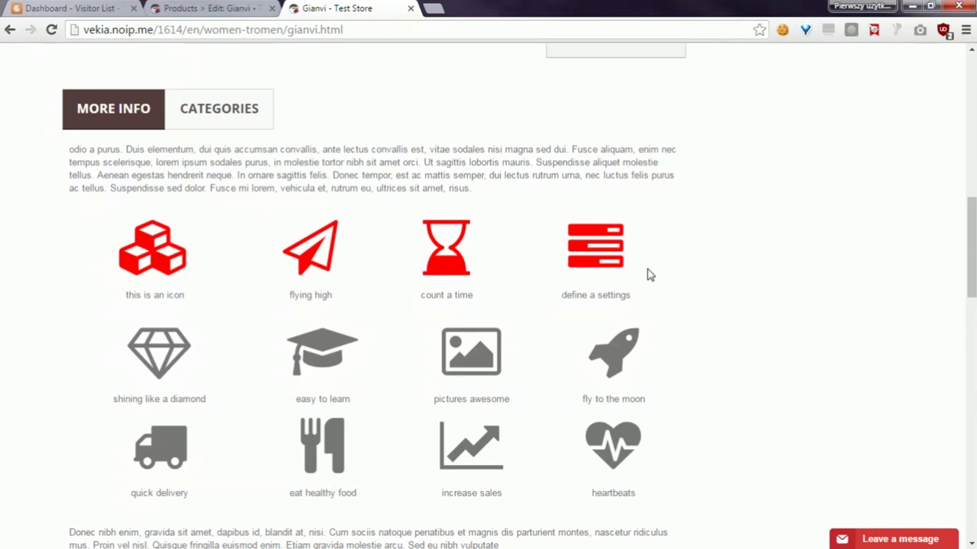